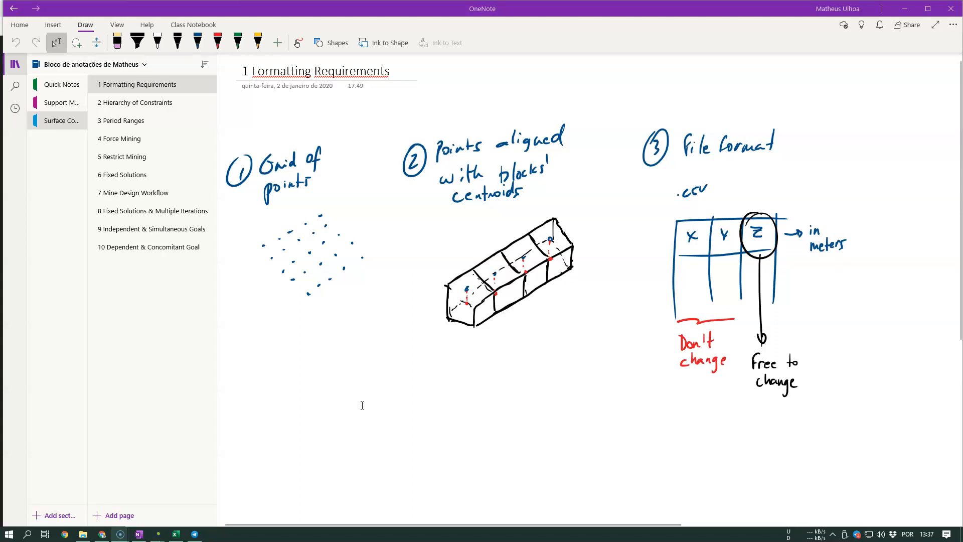
Switch to MiningMath and show the scn01-BaseCase scenario of Marvin - Strategy Optimization in its file folder.
mouse_move(158, 534)
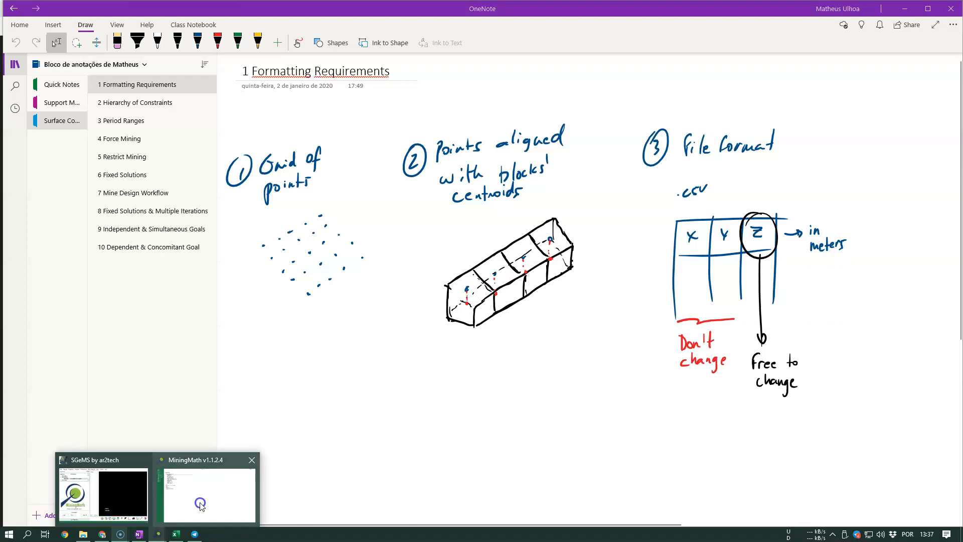
click(196, 496)
right_click(128, 63)
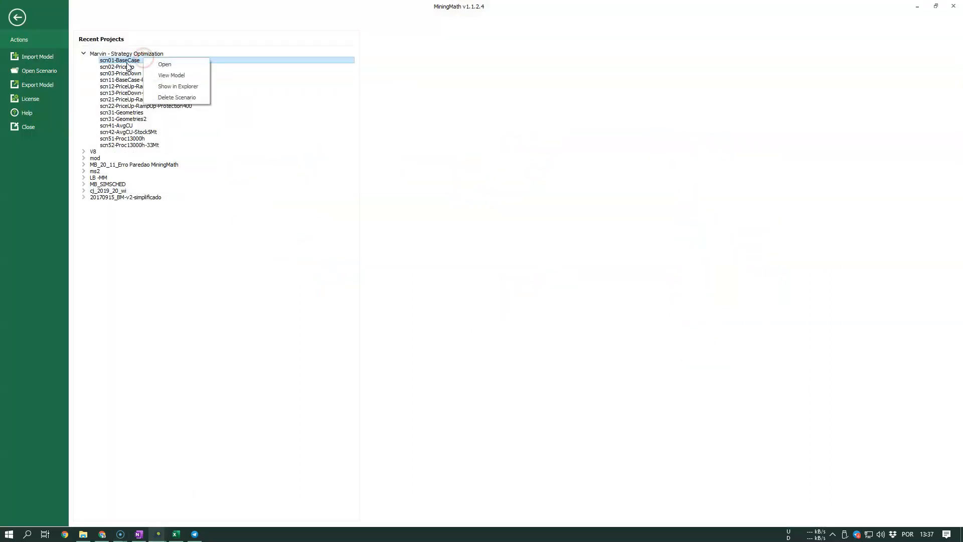
click(150, 68)
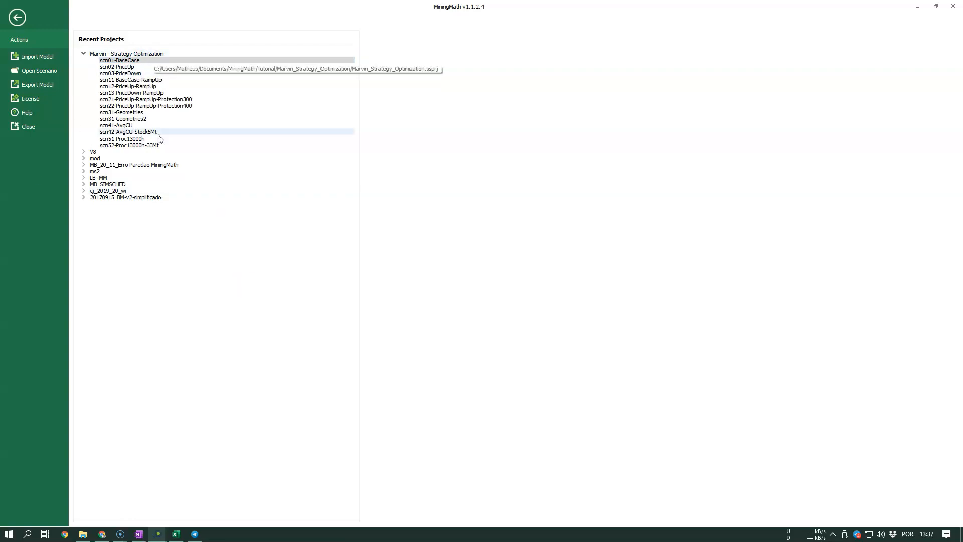
right_click(130, 61)
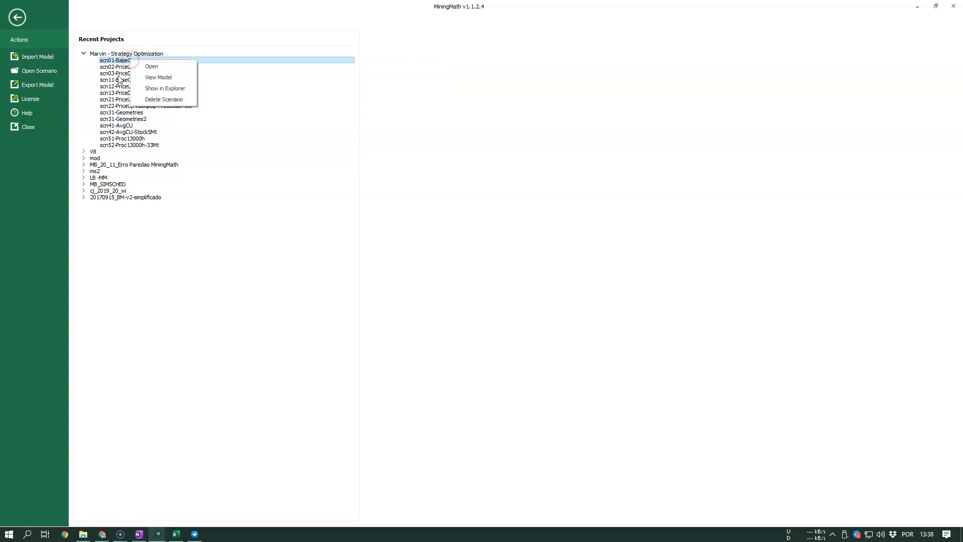
click(164, 93)
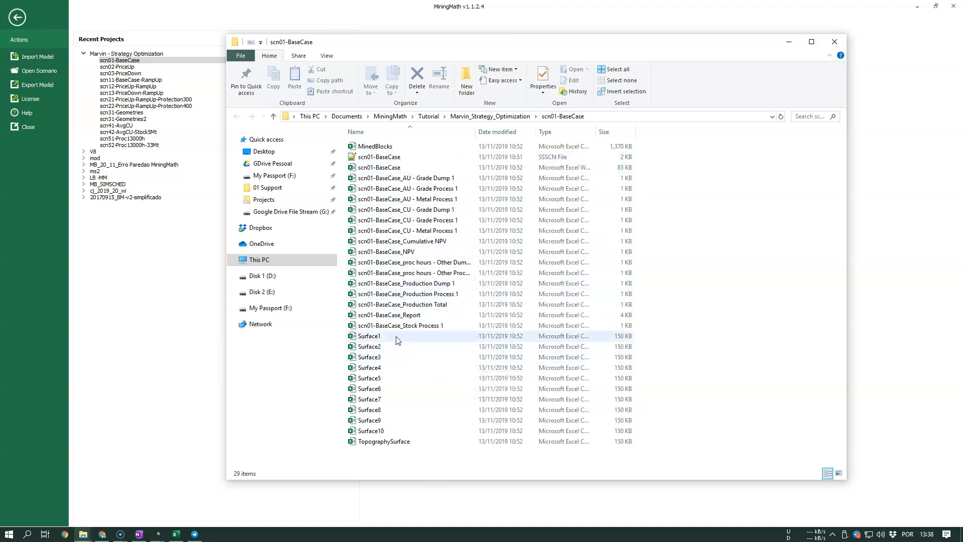
Widen the file name column and inspect the contents of the scn01-BaseCase SSSCN file.
drag(475, 132, 495, 133)
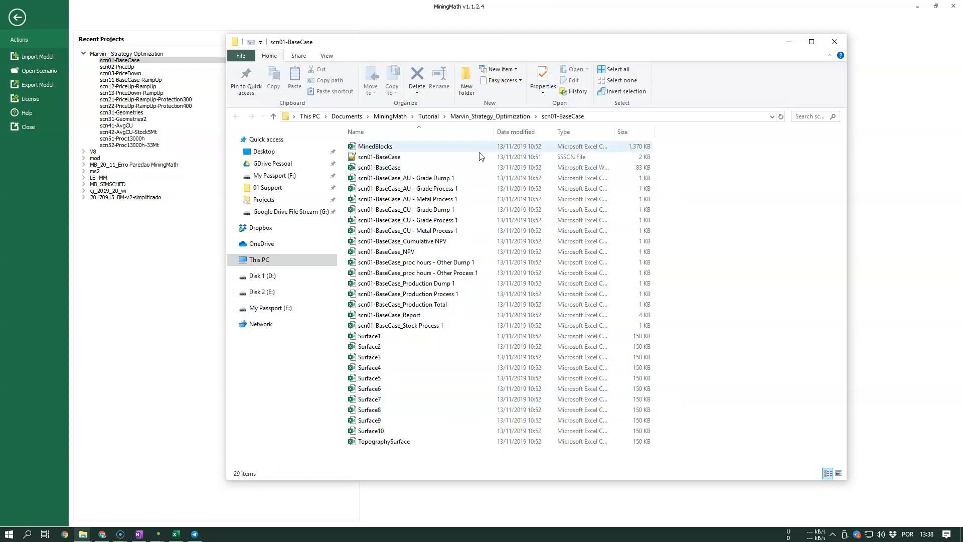
drag(666, 158, 458, 320)
drag(660, 326, 402, 169)
click(396, 157)
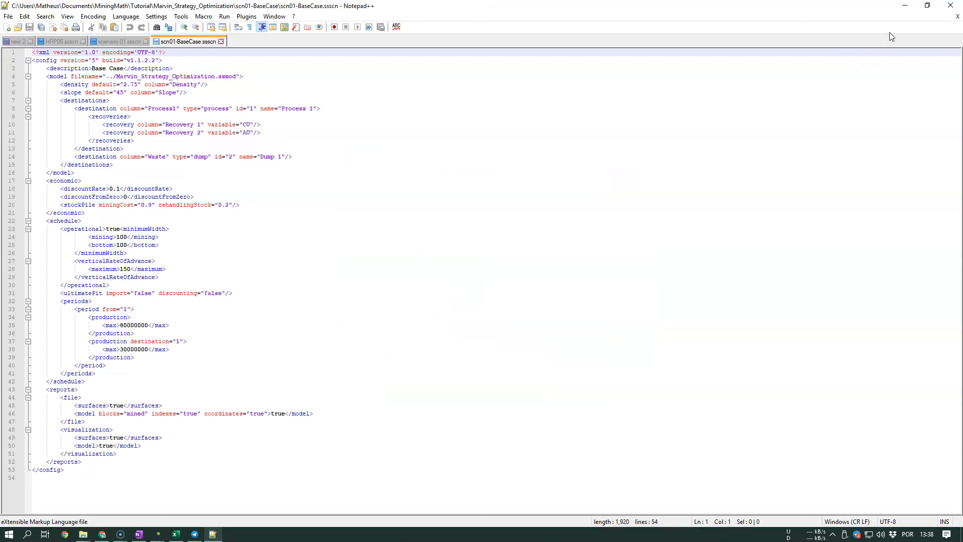
click(951, 5)
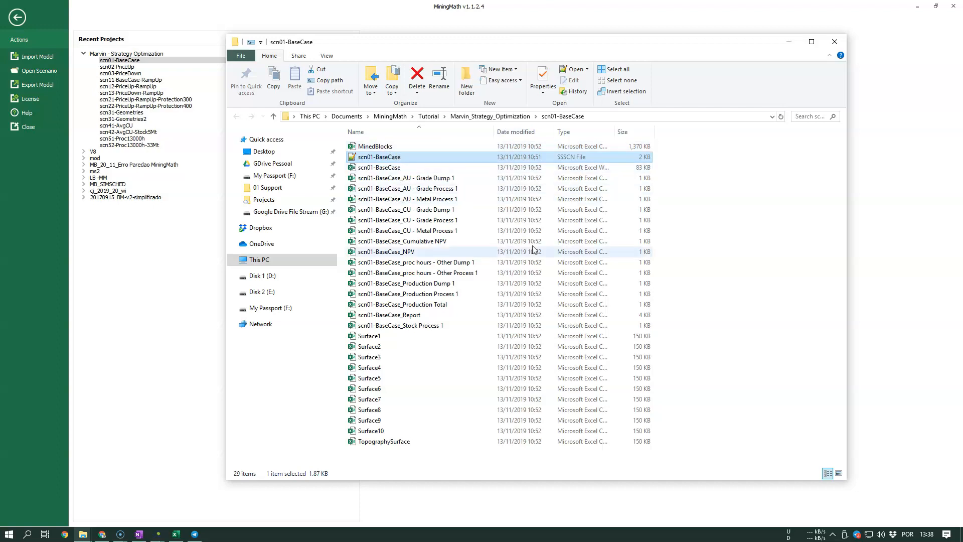
Open the Surface1 CSV file in a maximized Excel window and examine its X, Y and Z columns.
drag(683, 345, 368, 436)
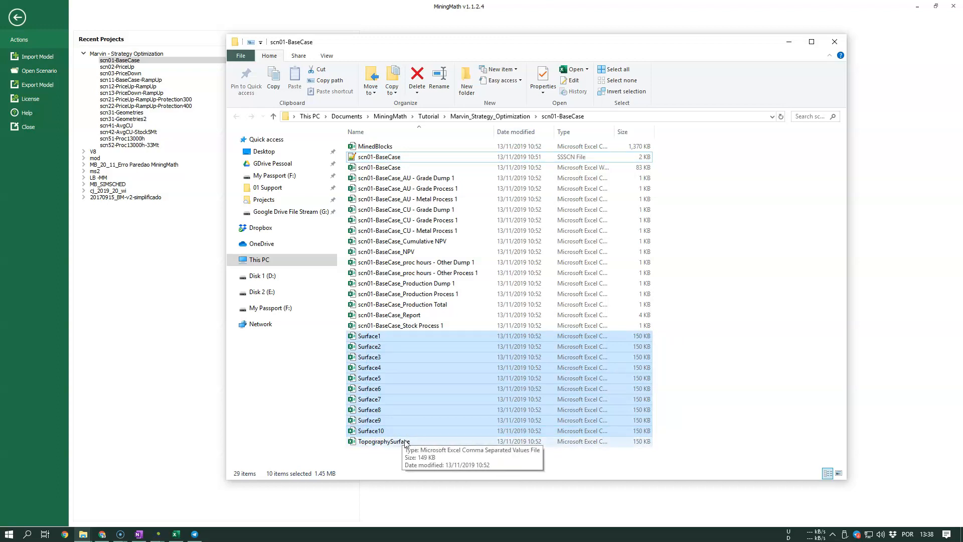
double_click(402, 336)
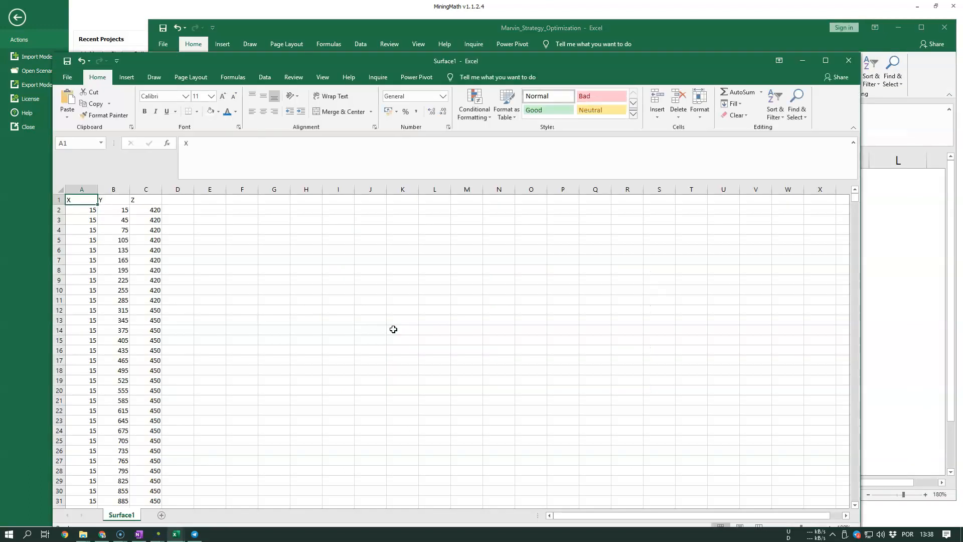
click(900, 30)
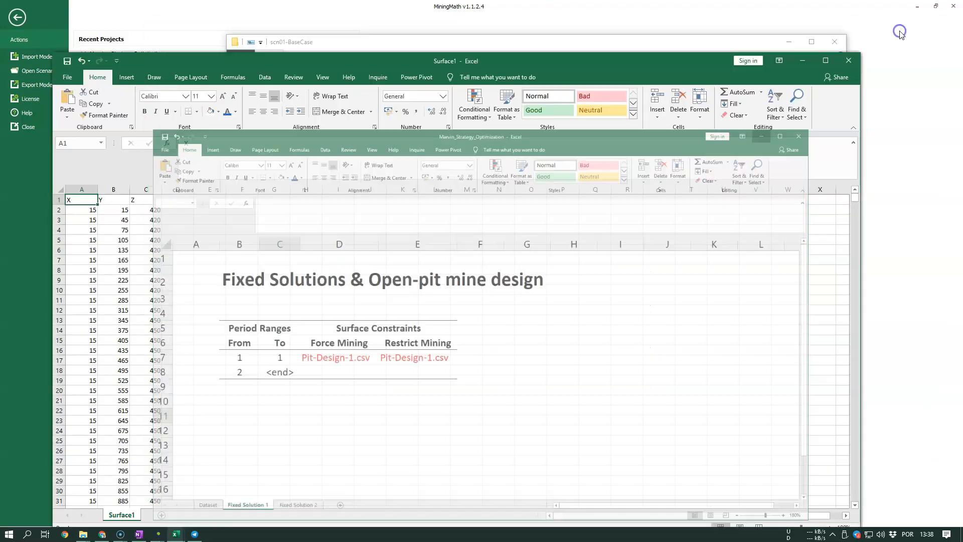
click(826, 61)
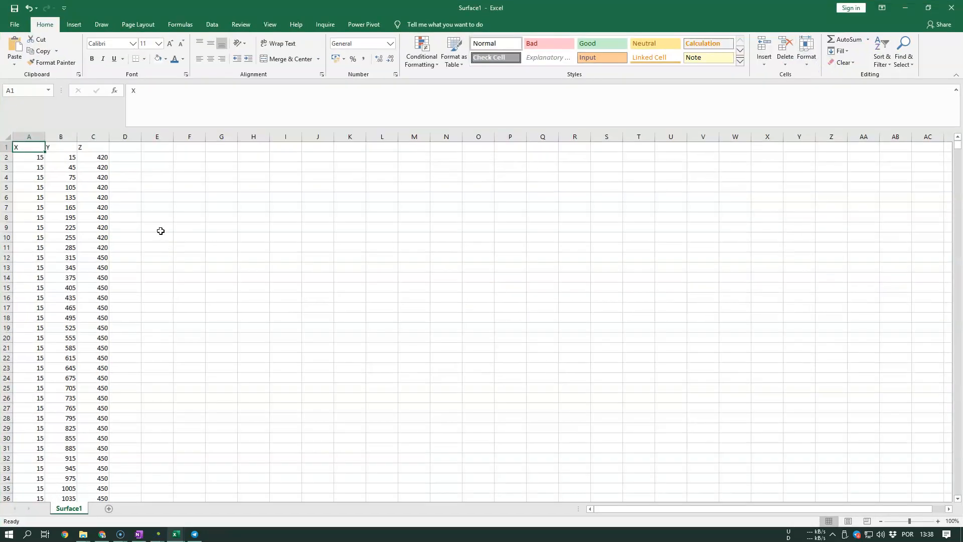
ctrl+scroll(133, 213, up, 7)
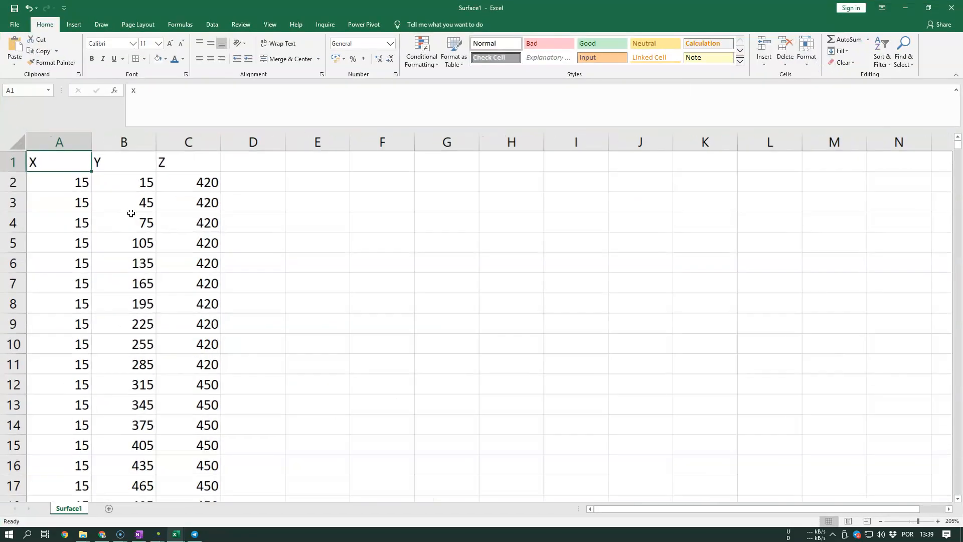
click(366, 226)
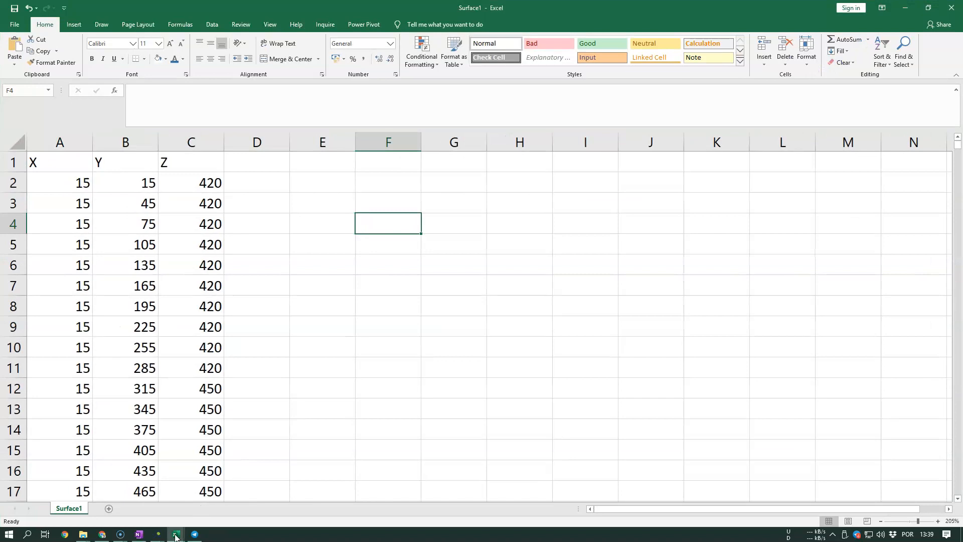
Open the TopographySurface CSV file beside Surface1 to compare their coordinates, and close TopographySurface.
mouse_move(81, 536)
click(151, 489)
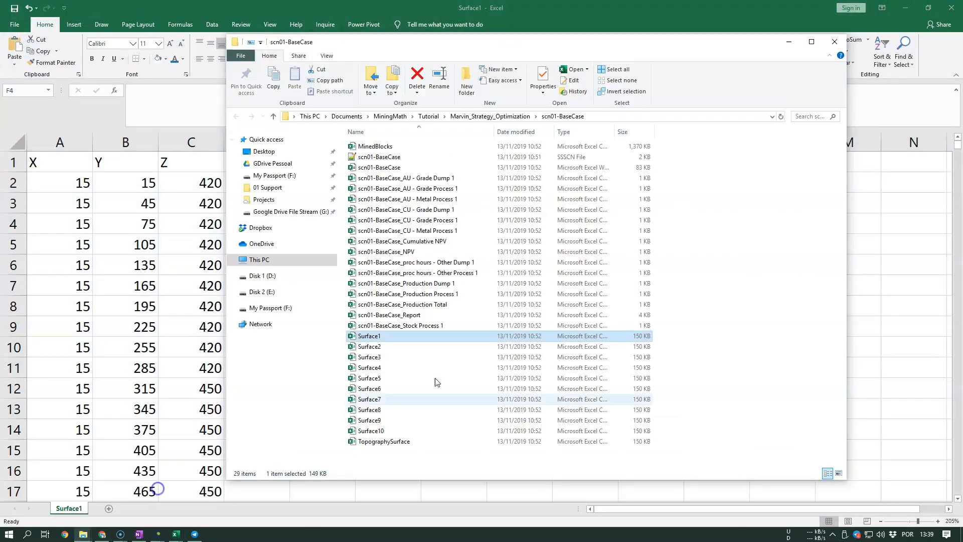
double_click(396, 442)
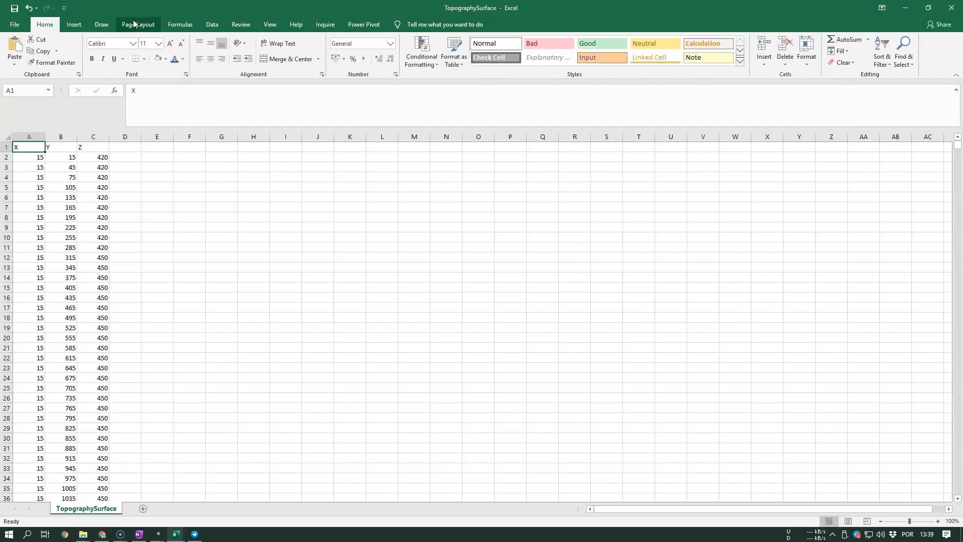
double_click(151, 8)
drag(500, 54, 345, 34)
scroll(327, 291, up, 4)
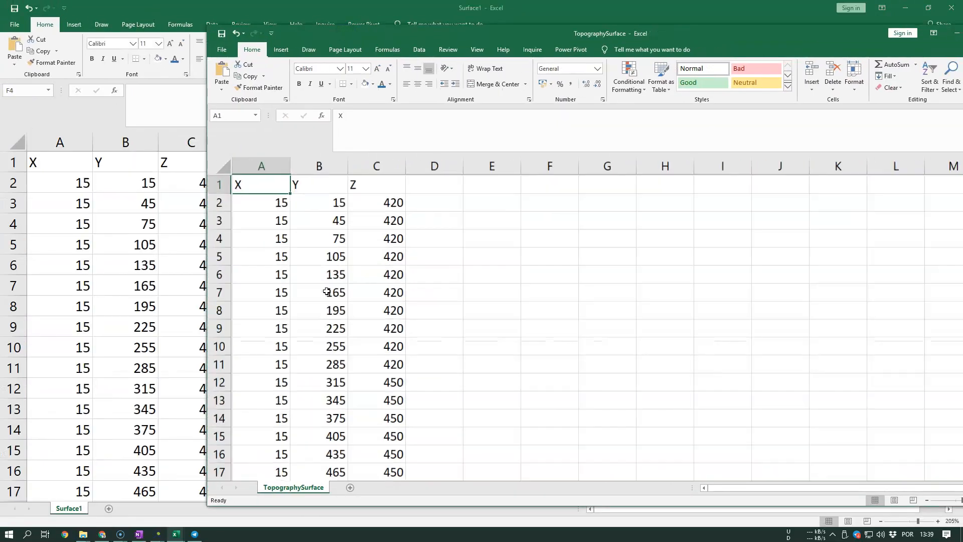
scroll(326, 291, up, 2)
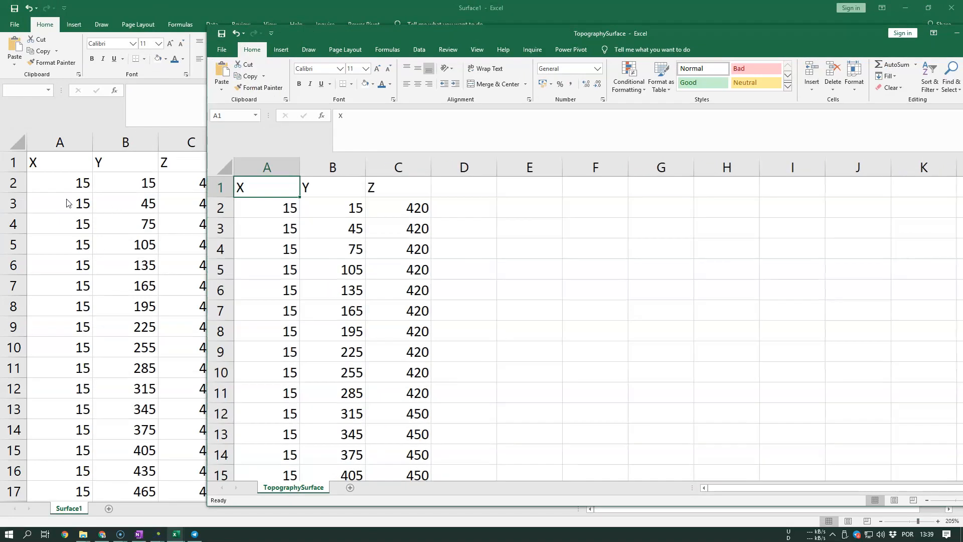
key(alt+Tab)
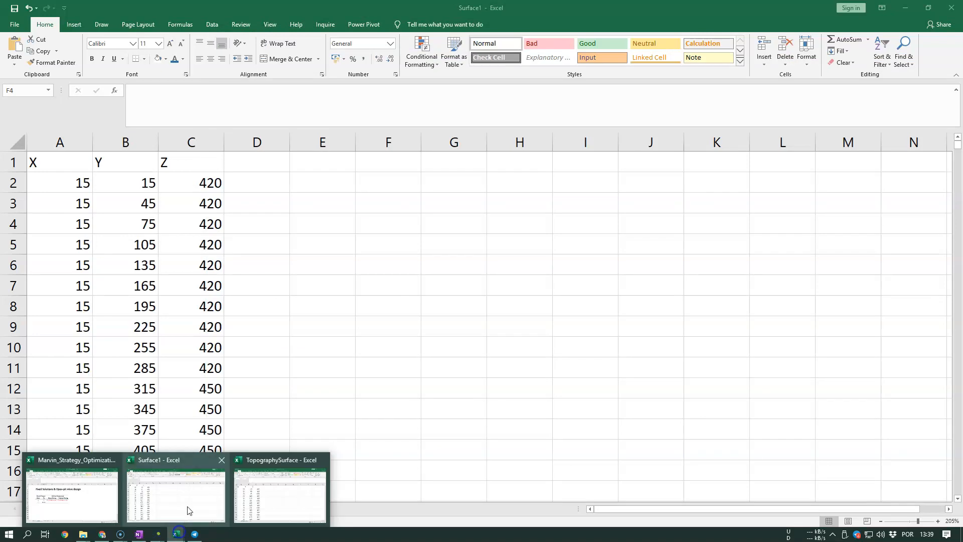
click(318, 460)
Start a custom sort on header cells A1:C1 with the current selection only, sorting first by Column A.
click(72, 166)
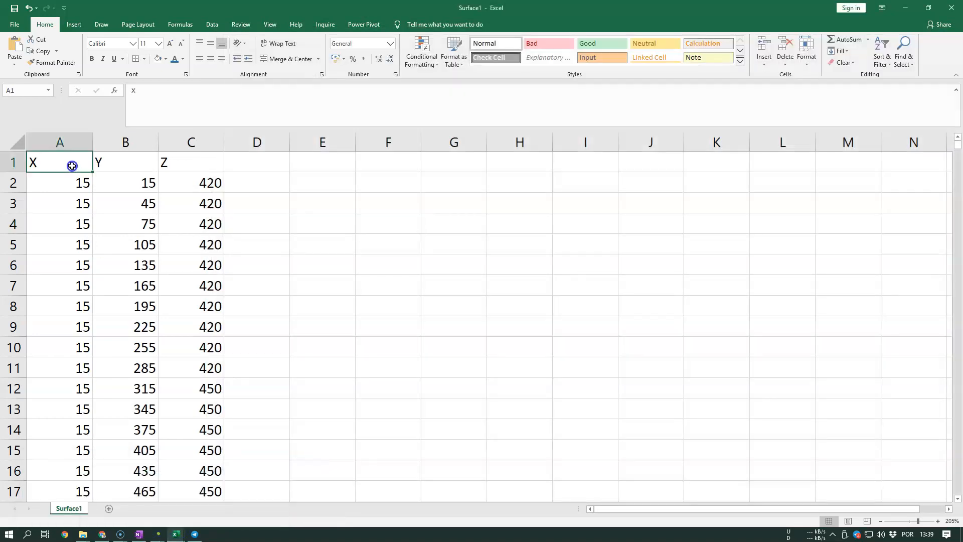
drag(72, 166, 199, 155)
drag(45, 164, 190, 159)
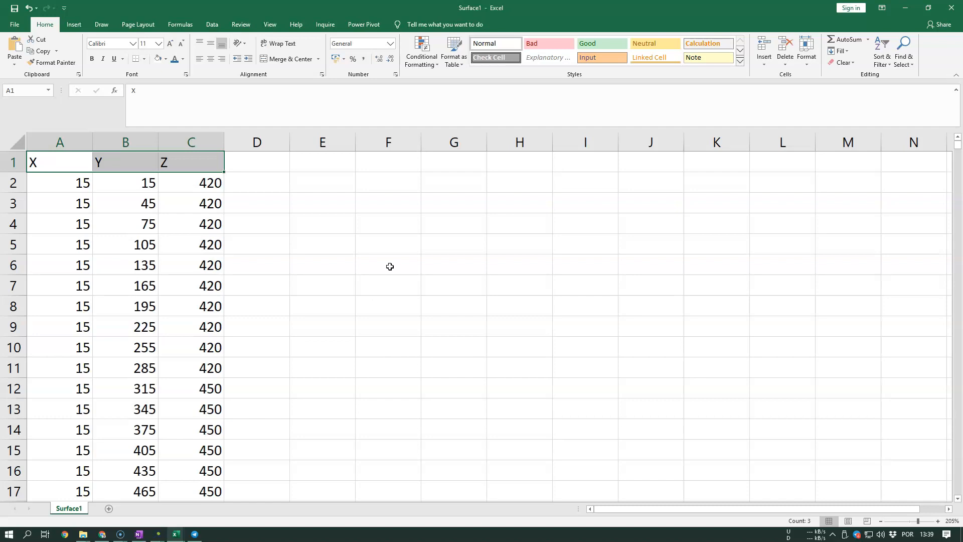
click(874, 52)
click(916, 106)
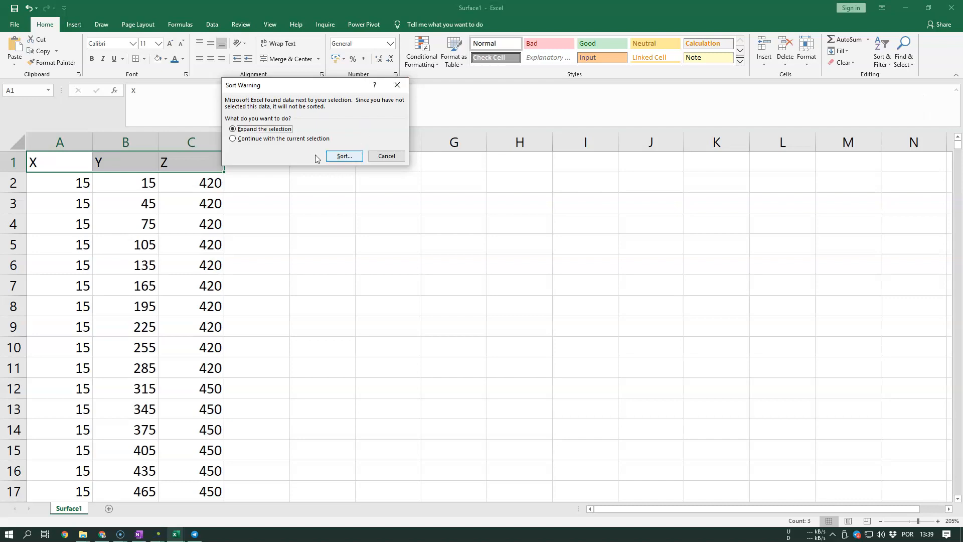
click(309, 140)
click(344, 157)
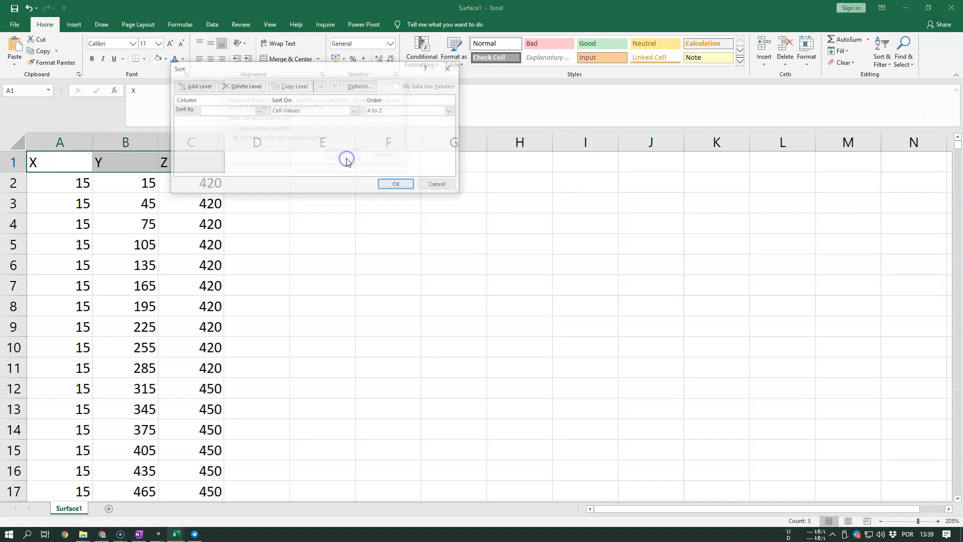
drag(379, 167, 322, 202)
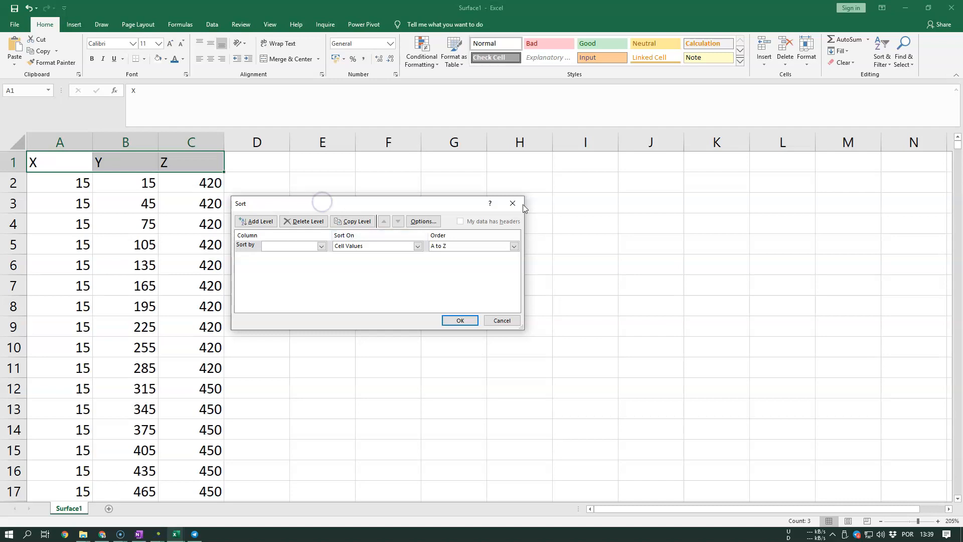
click(297, 246)
click(297, 256)
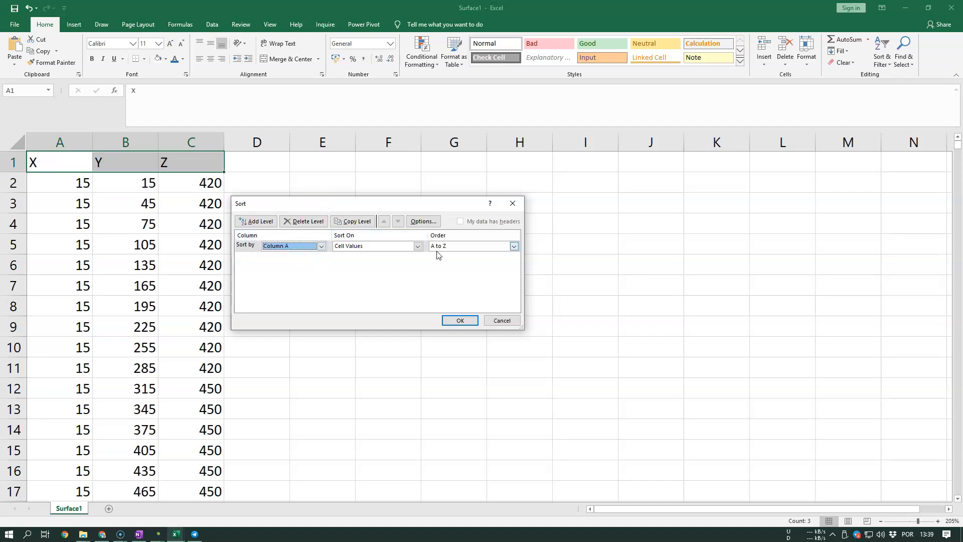
Add two further sort levels, the second by Column B and the third by Column C.
click(258, 223)
click(291, 257)
click(281, 269)
click(260, 224)
click(282, 270)
click(284, 291)
click(355, 292)
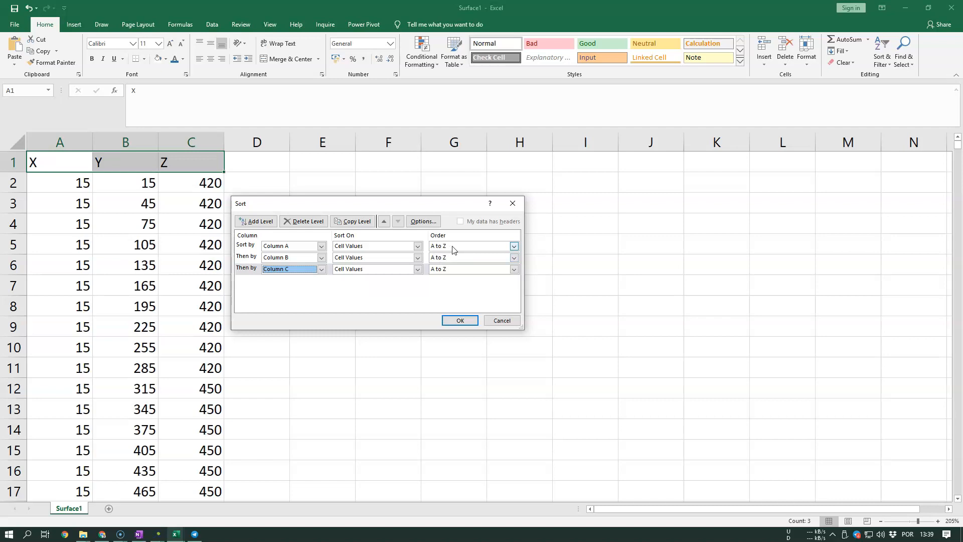
Set the order of all three sort levels to A to Z, and dismiss the sort without applying it.
click(475, 247)
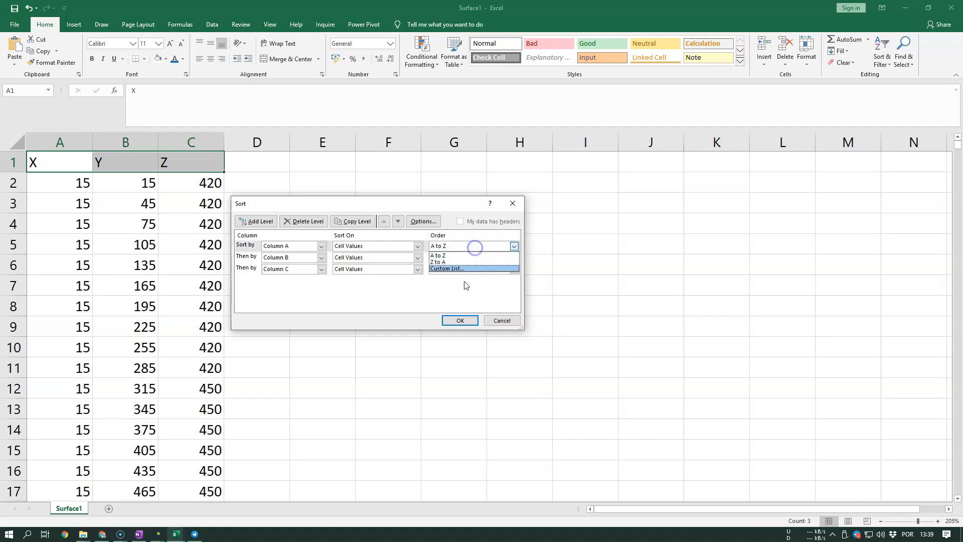
click(452, 255)
click(464, 257)
click(451, 266)
click(466, 270)
click(451, 278)
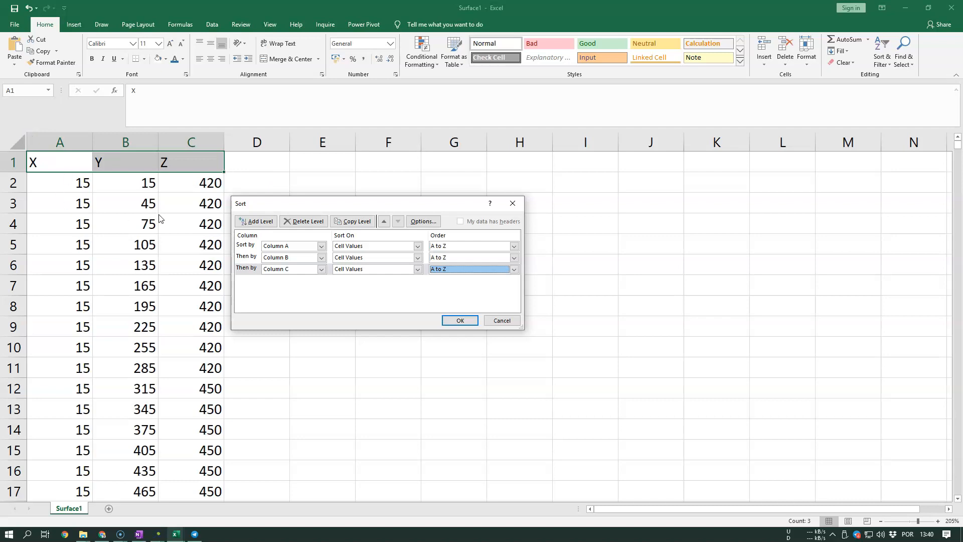
drag(457, 199, 497, 176)
drag(392, 177, 353, 190)
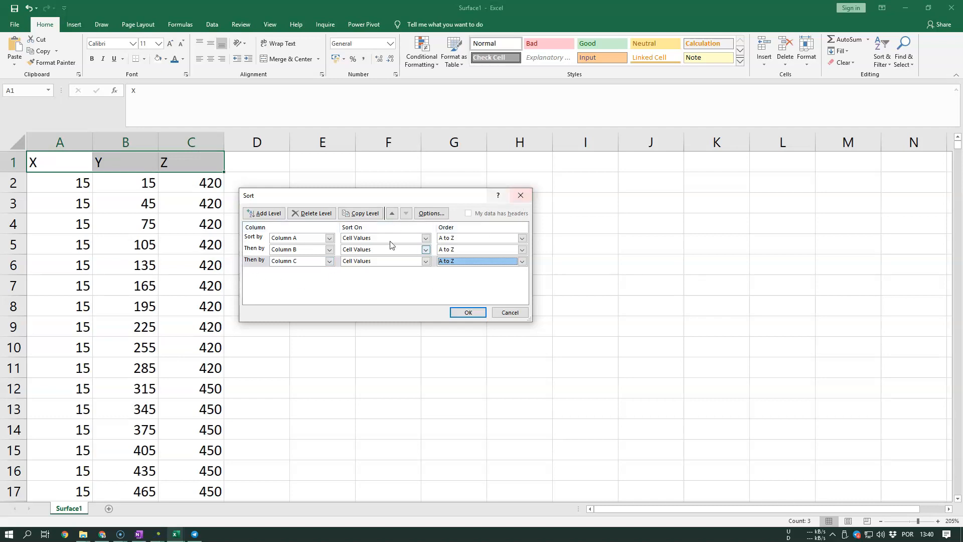
click(520, 198)
click(520, 196)
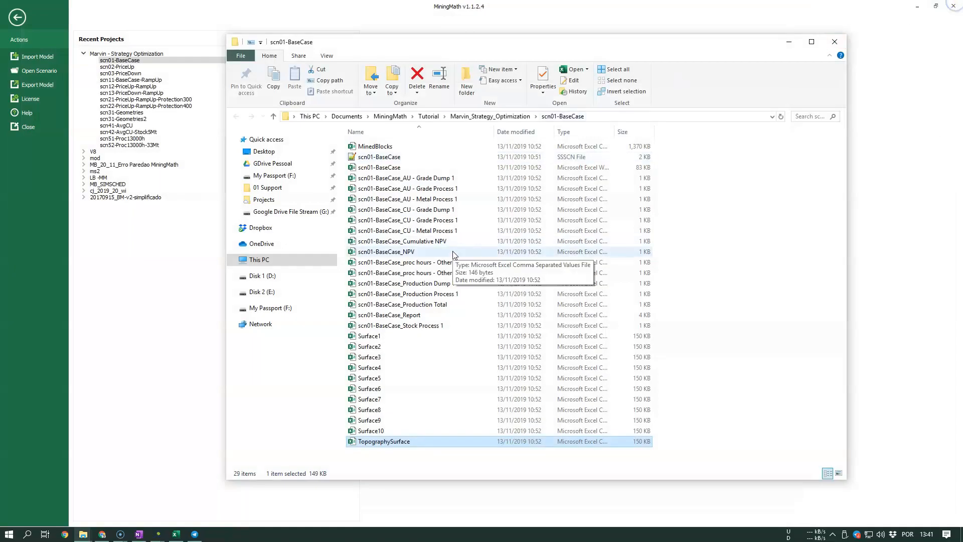
Switch to SGeMS, place its window beside the scn01-BaseCase folder window, and select the Surface1 file.
mouse_move(156, 533)
click(133, 494)
drag(380, 170, 139, 114)
click(527, 353)
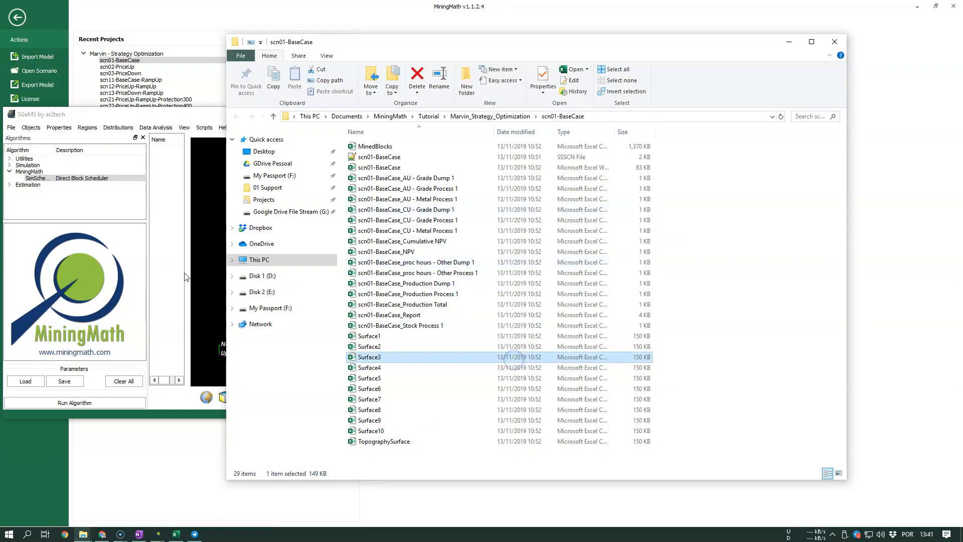
click(198, 267)
click(546, 359)
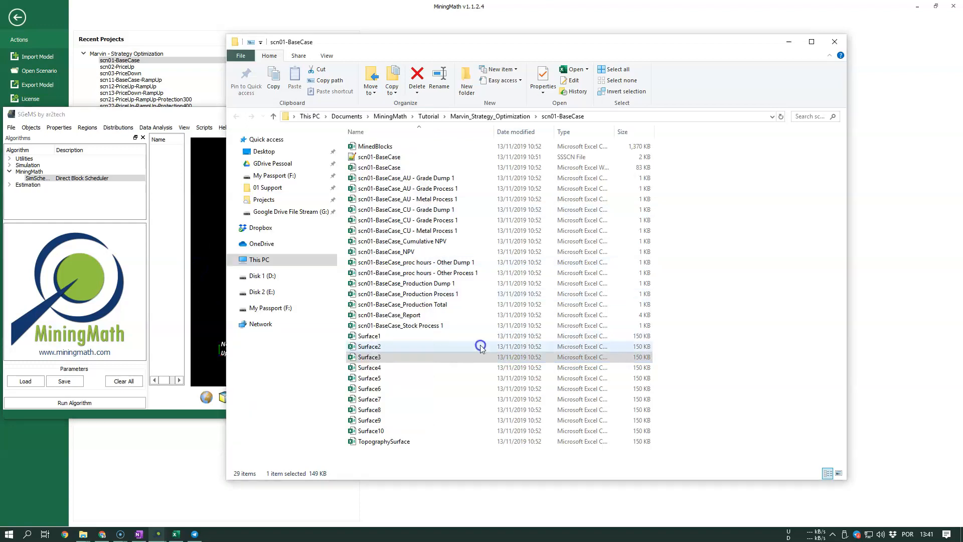
click(391, 336)
drag(437, 43, 634, 23)
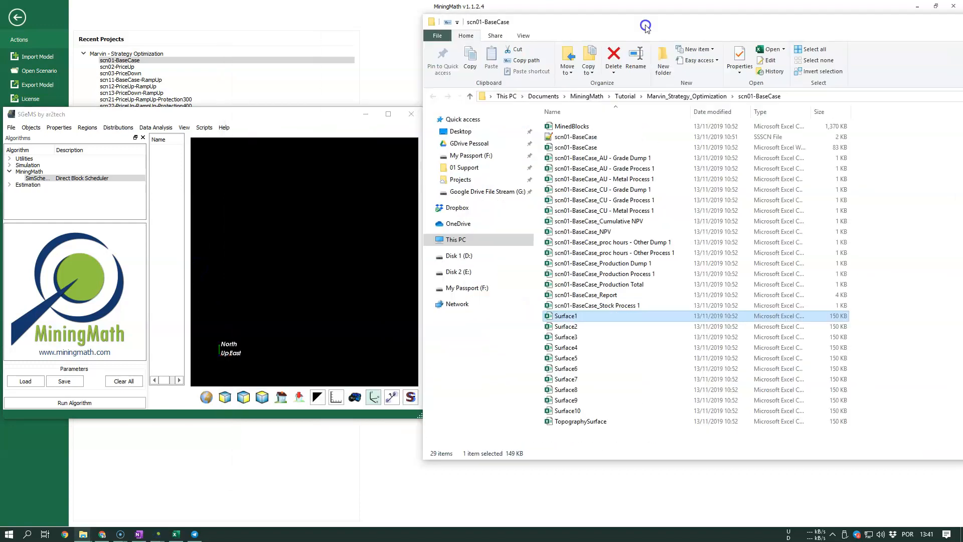
mouse_move(605, 318)
mouse_down()
mouse_move(333, 270)
mouse_move(600, 318)
mouse_up()
click(31, 128)
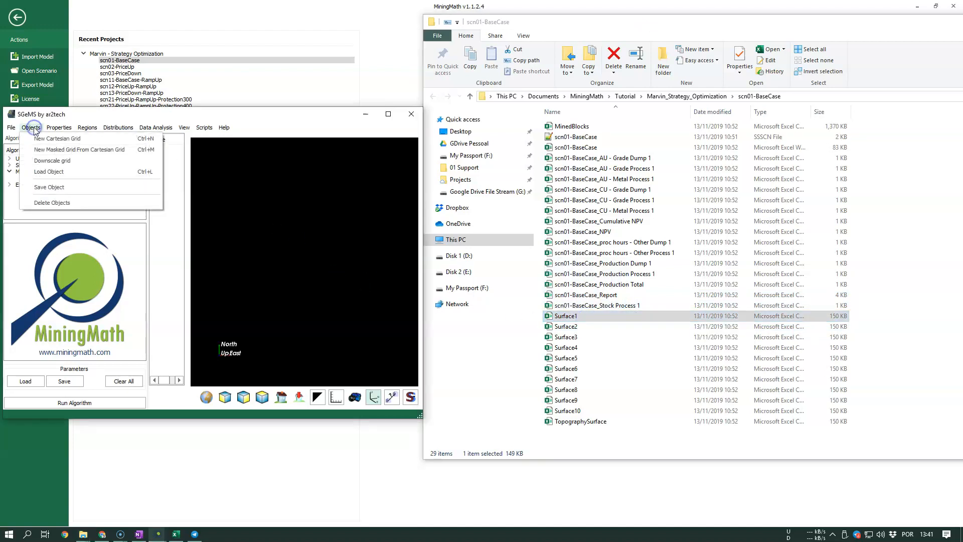
click(63, 172)
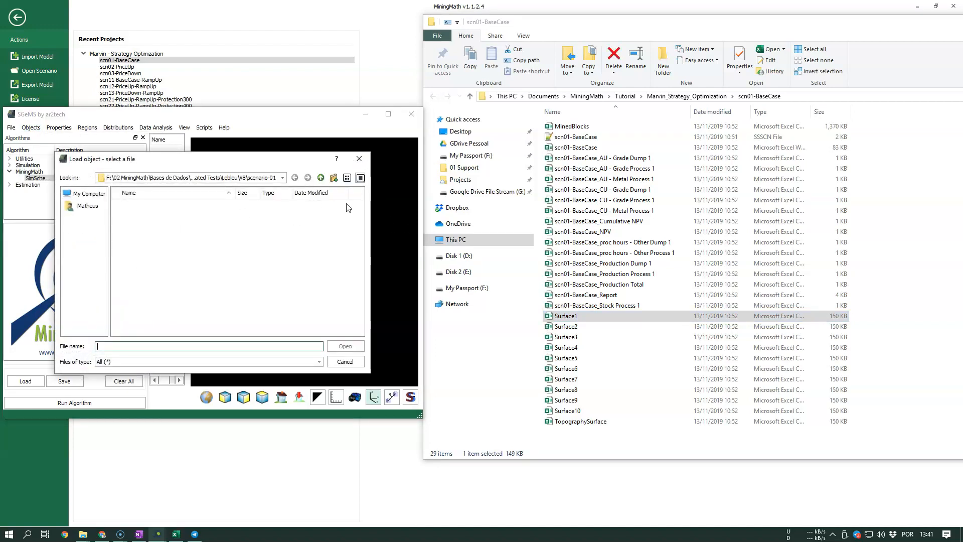
click(333, 361)
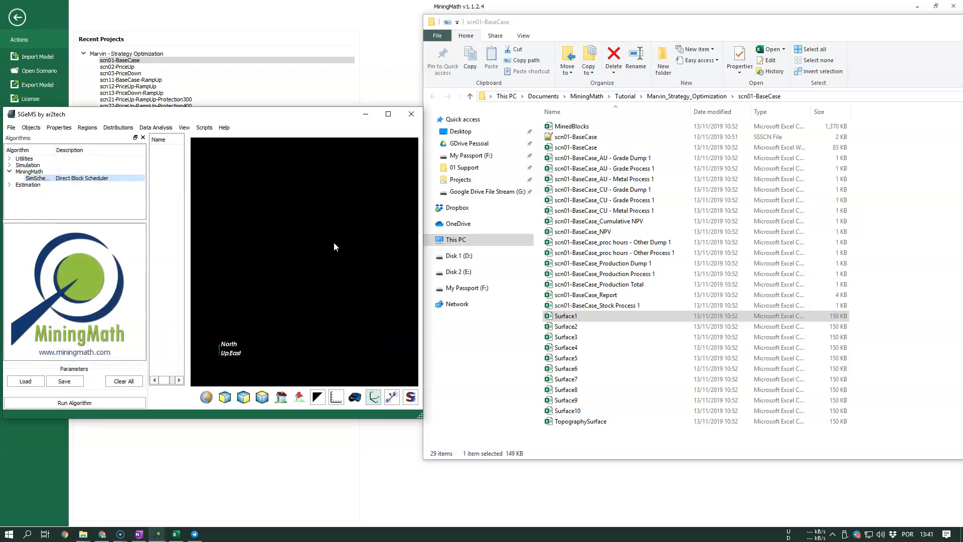
Load the Surface1 file from the scn01-BaseCase folder into SGeMS as a point set named Surface1.
click(204, 103)
click(196, 99)
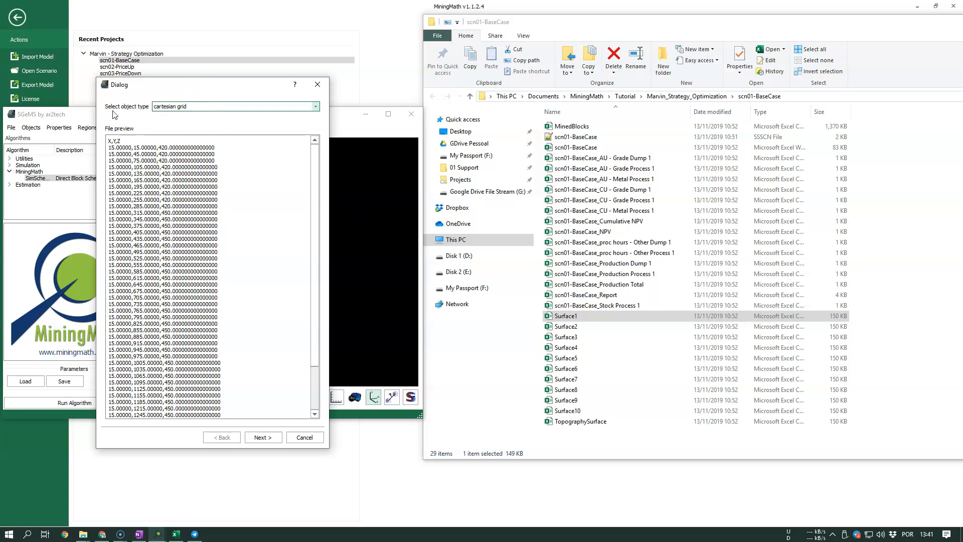
click(166, 107)
click(179, 127)
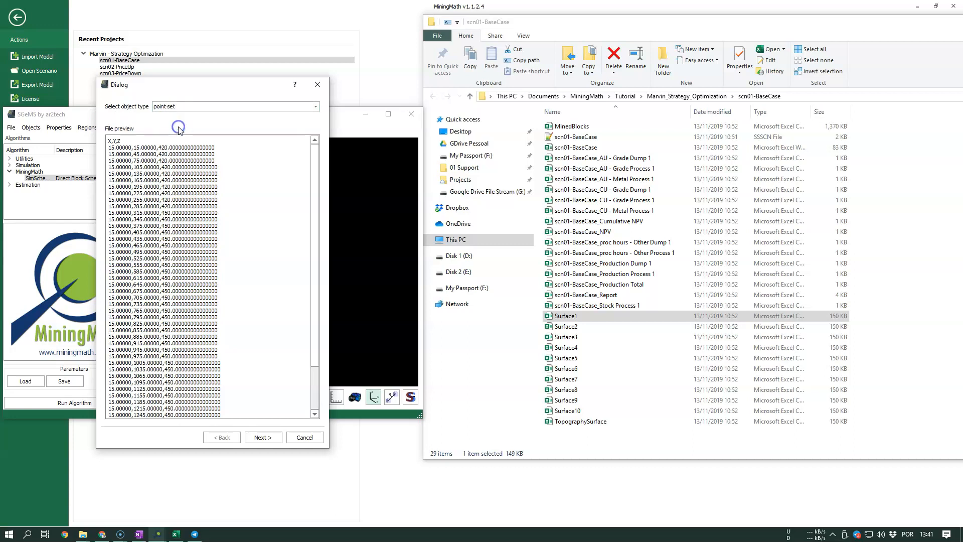
click(263, 437)
click(164, 107)
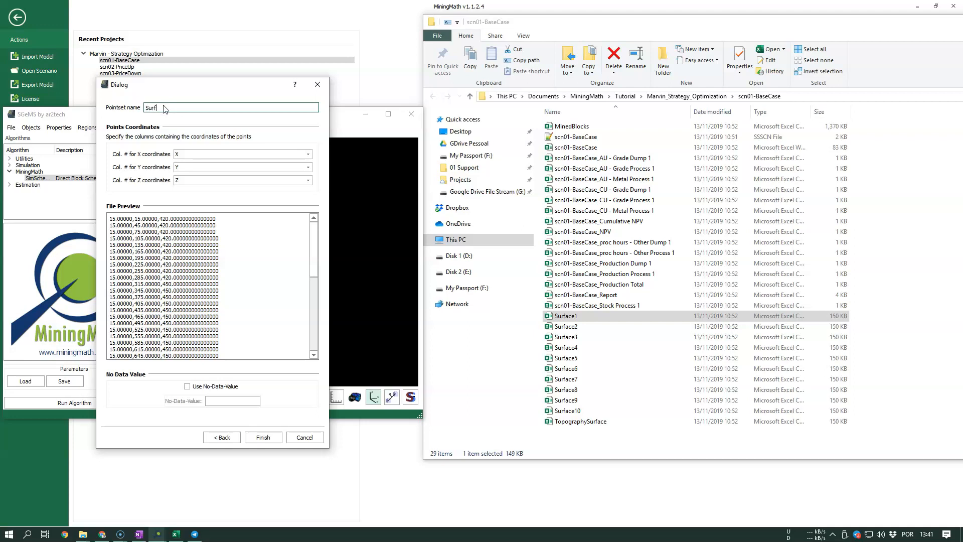
text(Surface1)
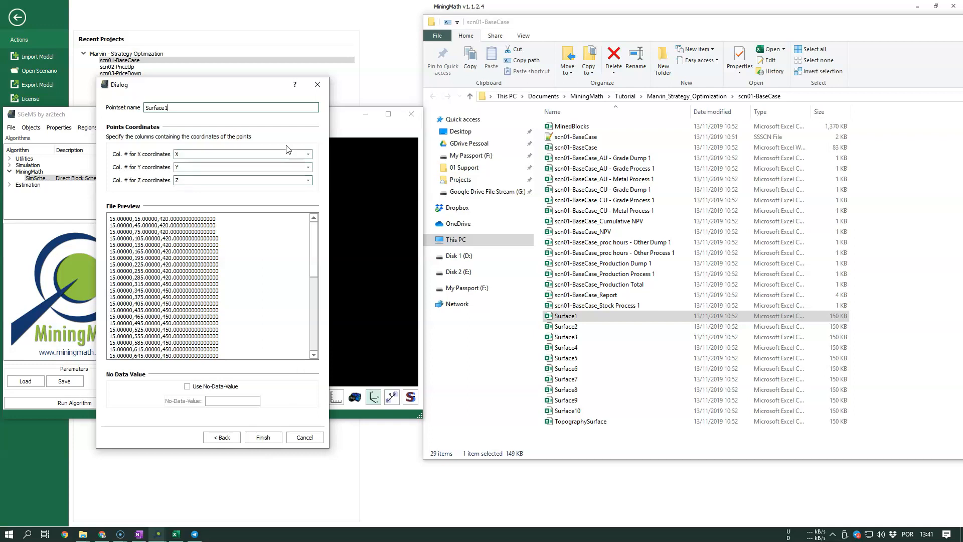
click(270, 438)
Reposition and enlarge the SGeMS window, display the Surface1 point set and bring it fully into view.
drag(262, 114, 354, 87)
drag(513, 390, 562, 416)
click(256, 122)
click(247, 122)
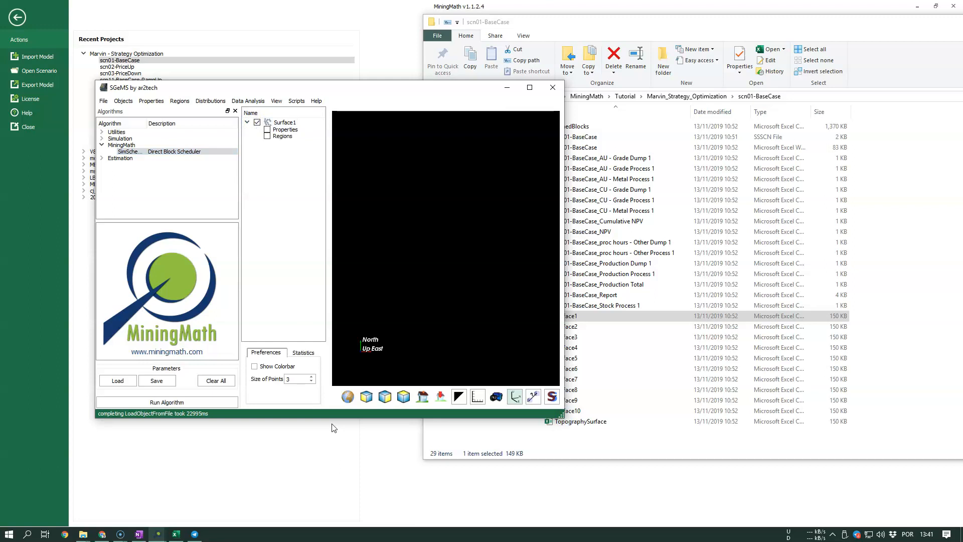
click(348, 398)
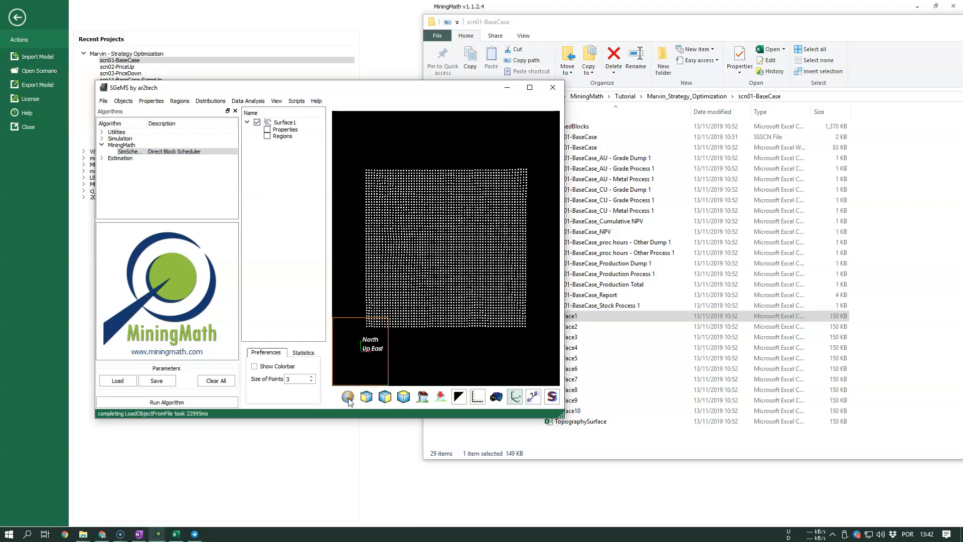
Maximize SGeMS and examine the Surface1 point grid in a tilted 3D view.
click(529, 88)
drag(598, 390, 655, 326)
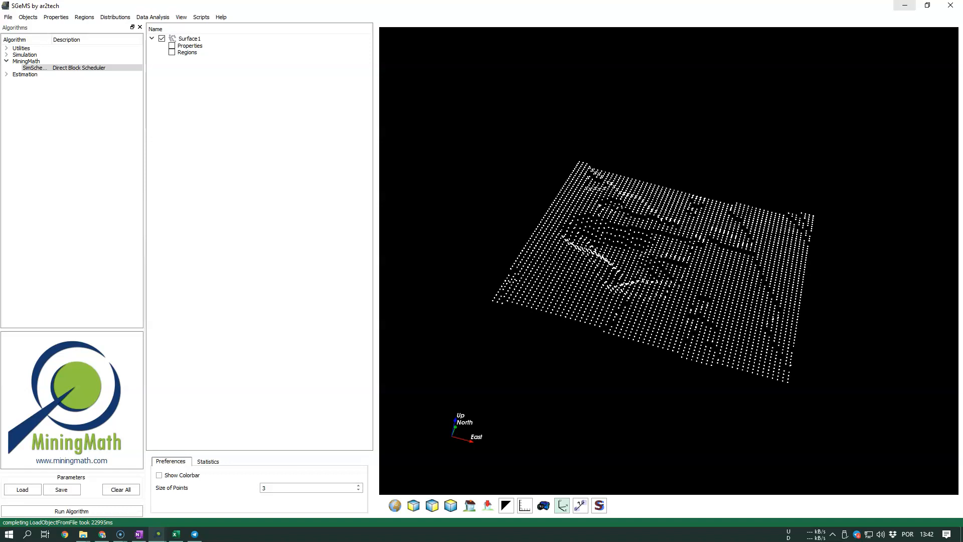
drag(701, 273, 765, 330)
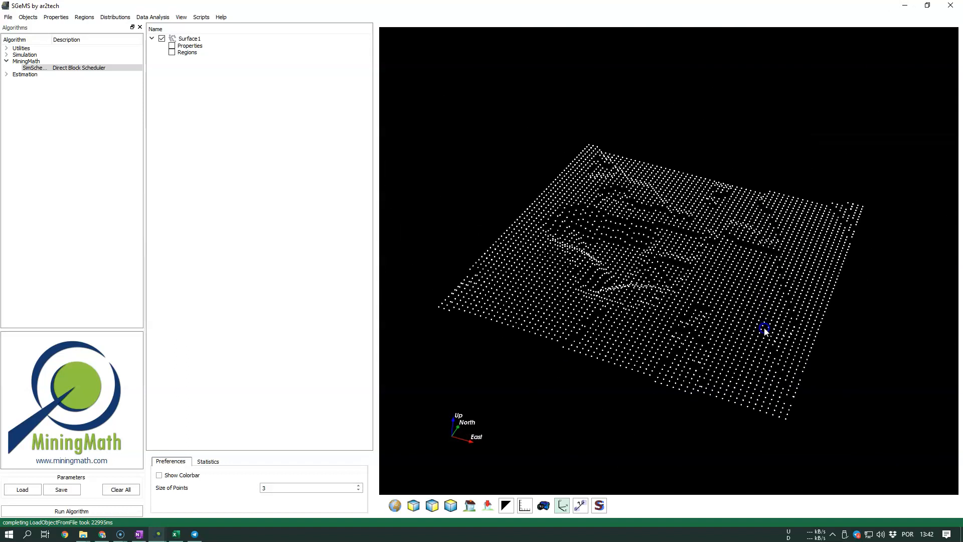
Switch to OneNote and handwrite a circled 4 with "Sort it out" in blue below the first item on the Formatting Requirements page.
click(901, 6)
click(139, 535)
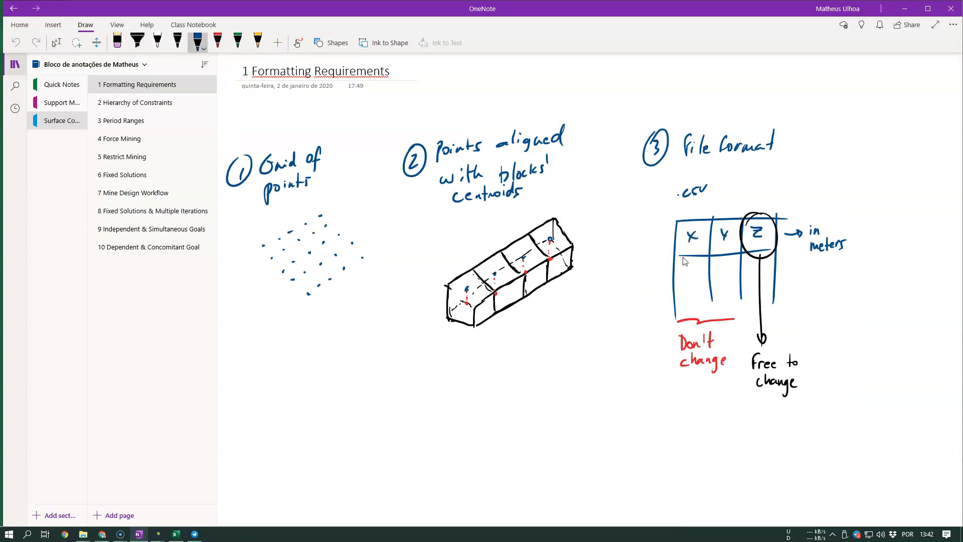
drag(240, 401, 246, 422)
drag(243, 391, 244, 427)
mouse_move(277, 398)
mouse_down()
mouse_move(272, 417)
mouse_move(287, 406)
mouse_move(328, 414)
mouse_up()
mouse_move(339, 390)
mouse_down()
mouse_move(337, 413)
mouse_move(343, 400)
mouse_move(363, 411)
mouse_up()
drag(372, 404, 381, 417)
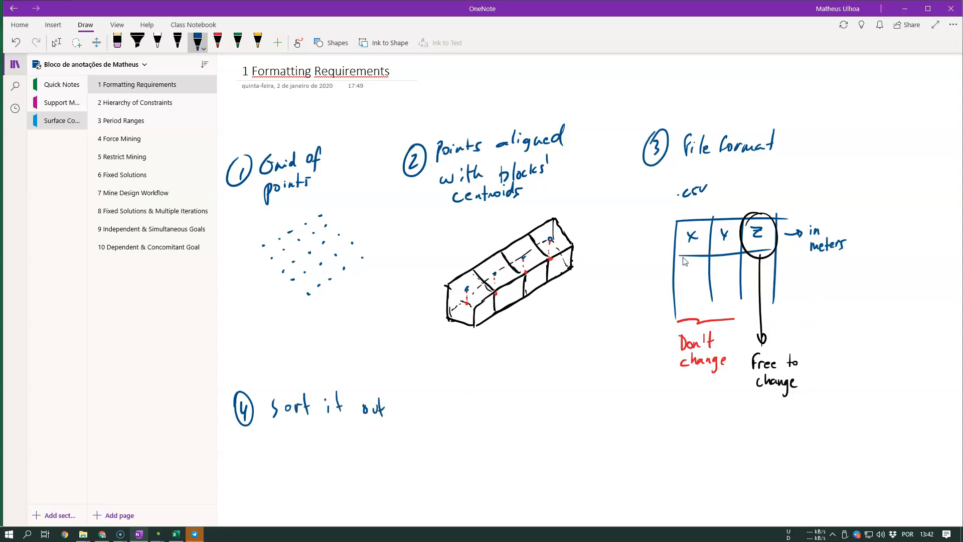
Handwrite "f:(x,y,z)" followed by a downward arrow beneath the "Sort it out" heading, and finish drawing.
mouse_move(265, 446)
mouse_down()
mouse_move(273, 455)
mouse_move(265, 455)
mouse_move(292, 453)
mouse_up()
key(ctrl+z)
mouse_move(296, 442)
mouse_down()
mouse_move(291, 462)
mouse_move(311, 451)
mouse_up()
drag(262, 431, 260, 456)
drag(305, 426, 310, 458)
drag(245, 441, 241, 464)
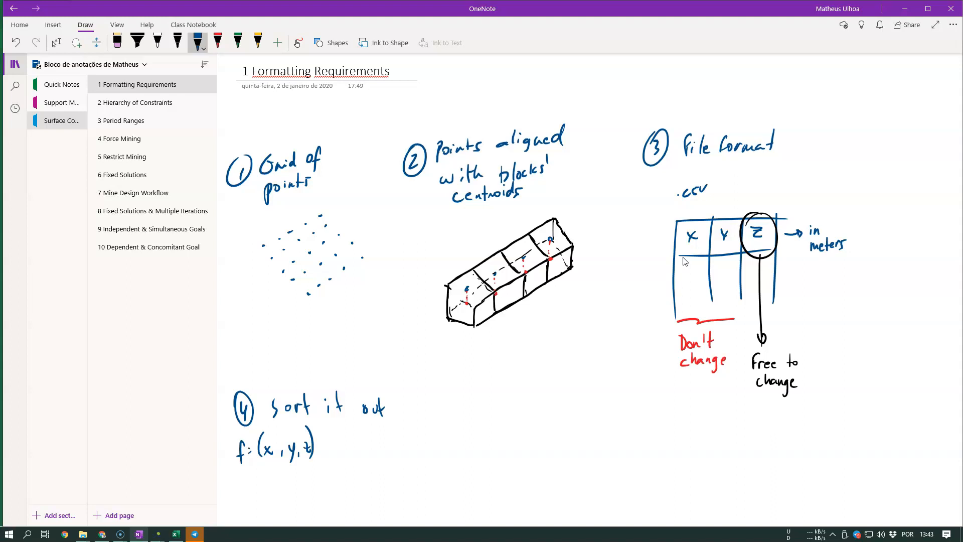
drag(321, 424, 321, 453)
key(Escape)
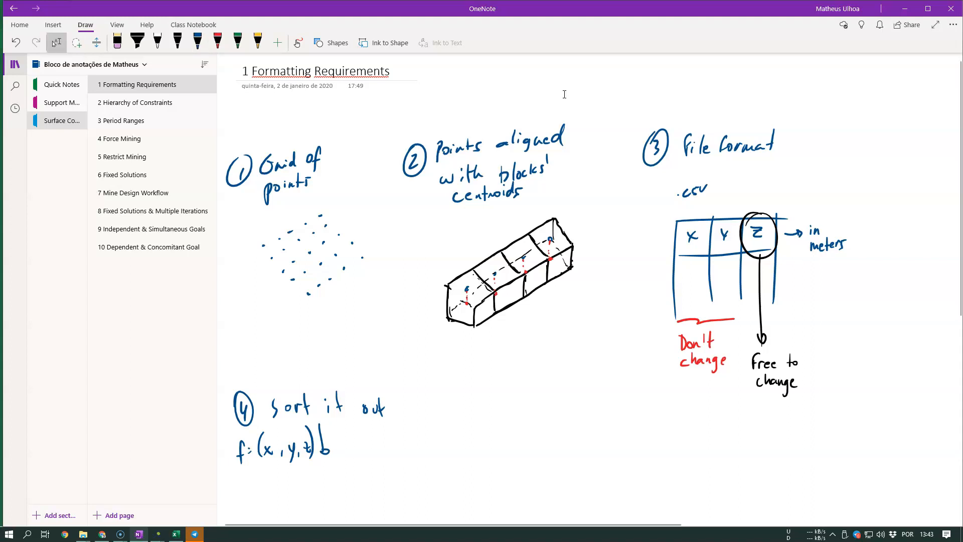
Open the 2 Hierarchy of Constraints notes page, switch to Chrome and open the knowledge base's Algorithm Framework topic in a new tab.
click(171, 104)
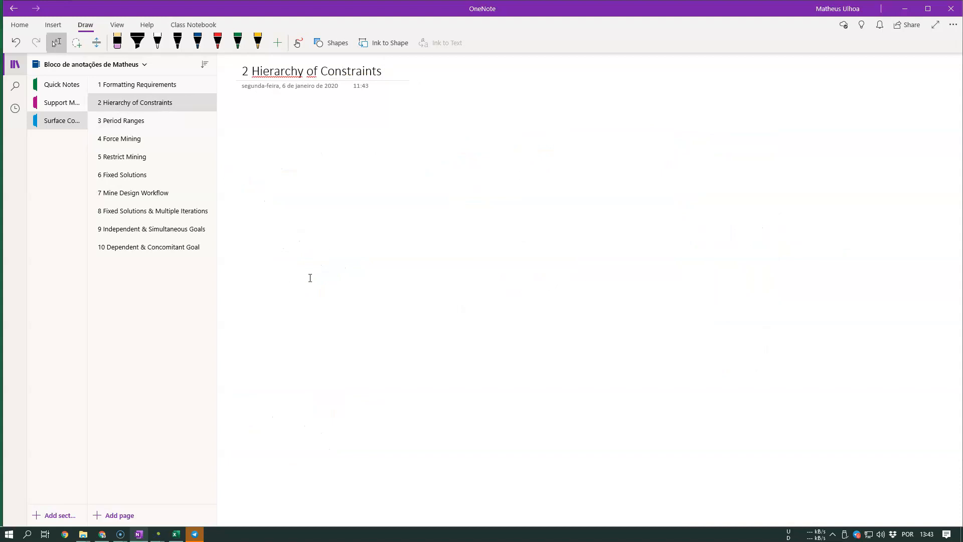
click(102, 534)
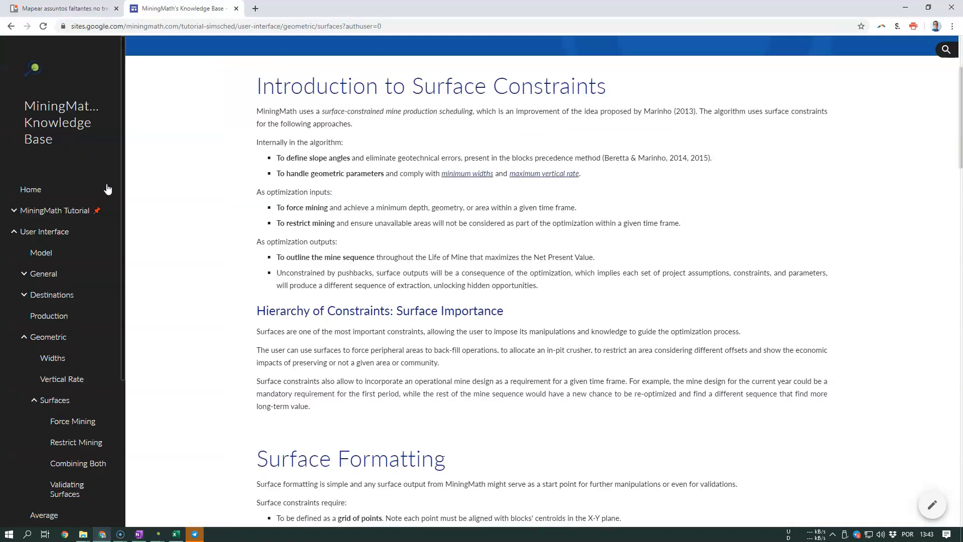
scroll(225, 321, down, 3)
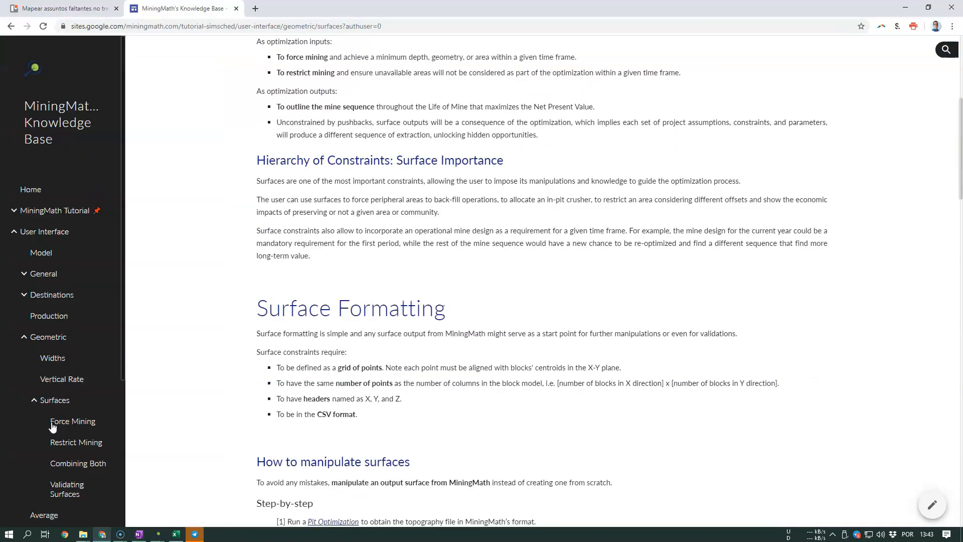
scroll(52, 427, down, 3)
scroll(53, 400, up, 3)
scroll(38, 351, down, 5)
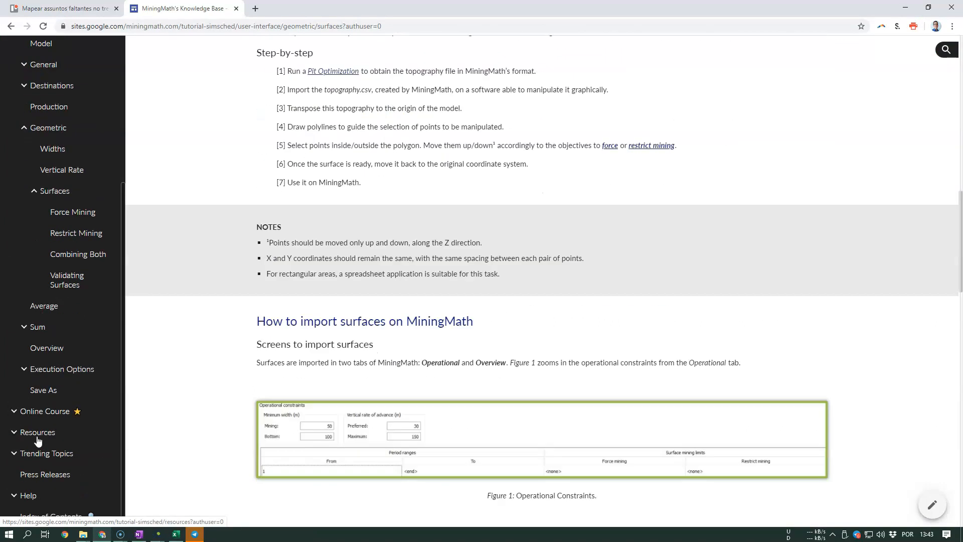
click(14, 453)
scroll(74, 387, down, 3)
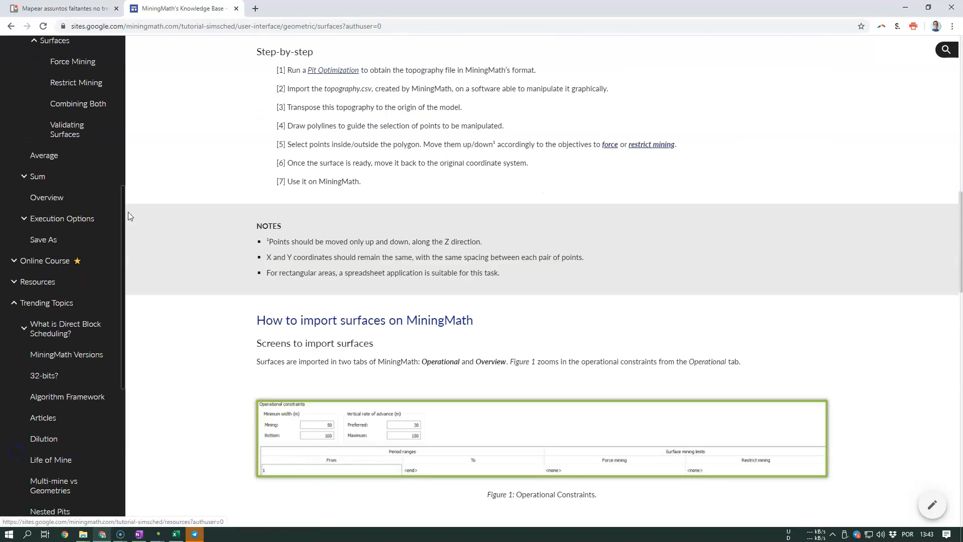
middle_click(65, 401)
click(333, 8)
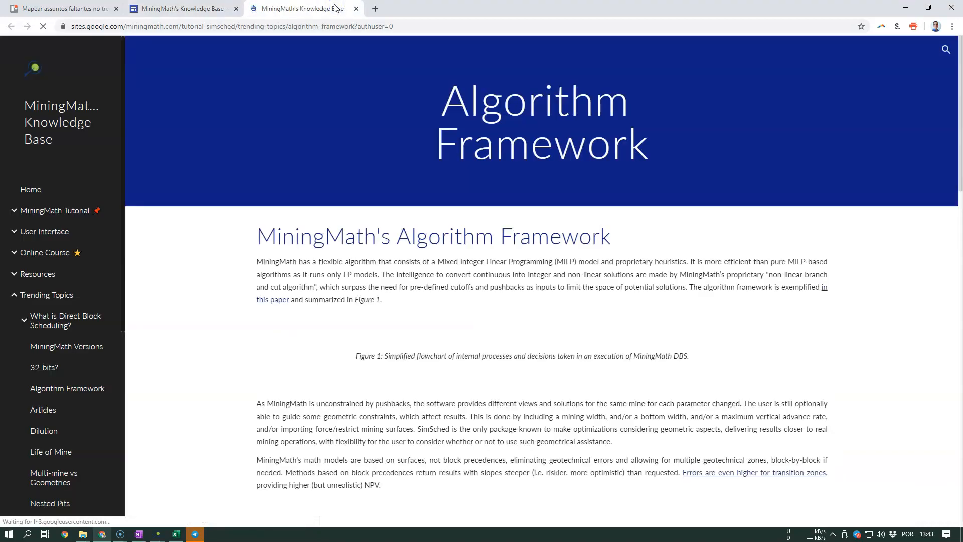
Examine the algorithm framework flowchart and the page content down to the embedded Direct Block Scheduler paper.
scroll(499, 275, down, 5)
scroll(499, 275, up, 5)
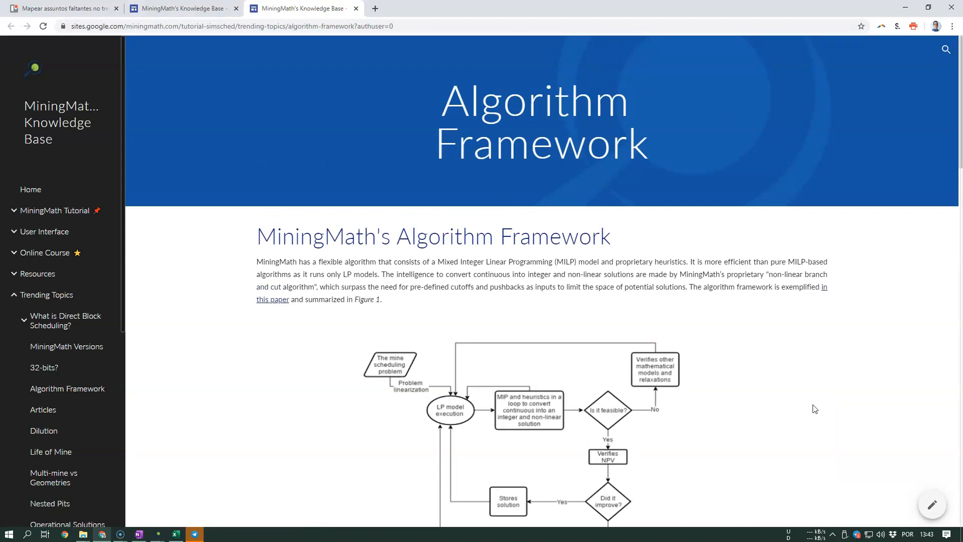
scroll(589, 236, down, 1)
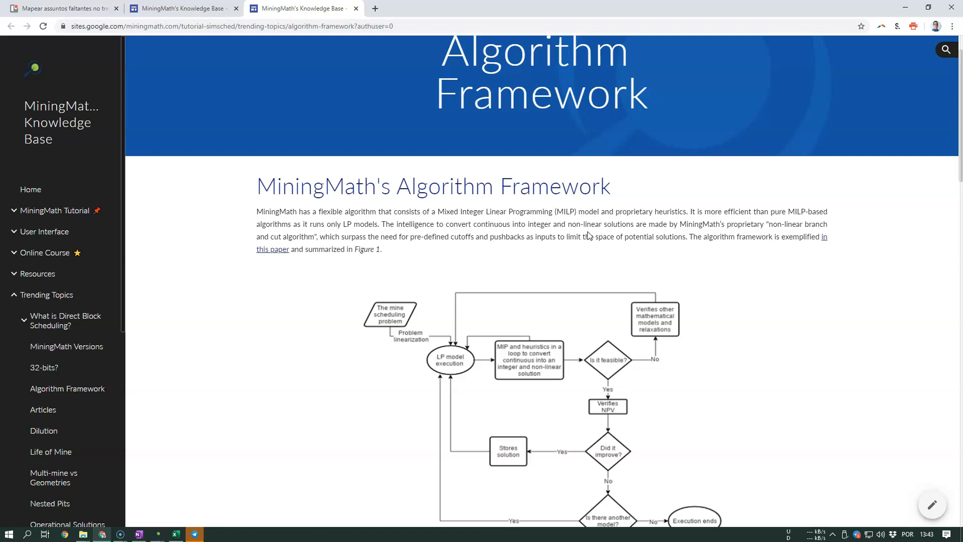
scroll(589, 235, down, 10)
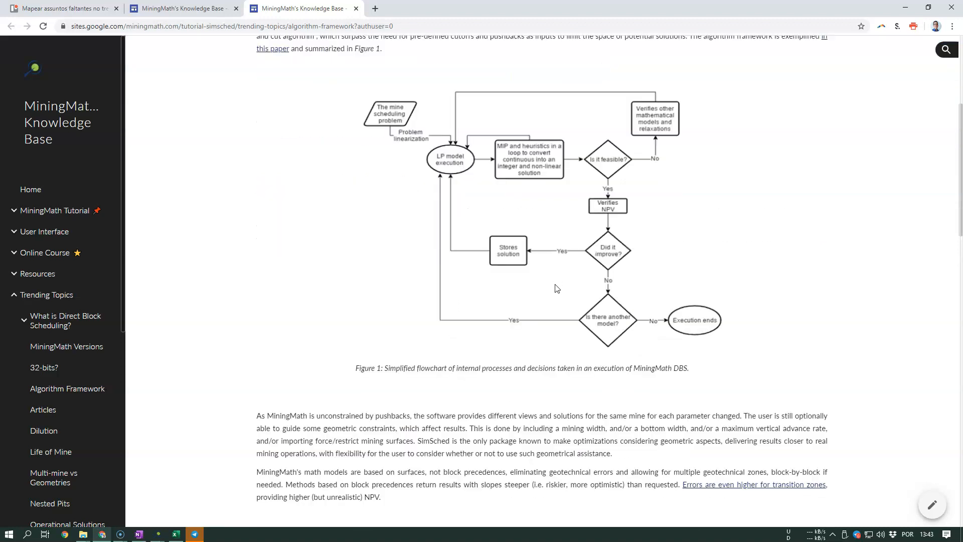
scroll(218, 333, down, 4)
scroll(218, 332, down, 8)
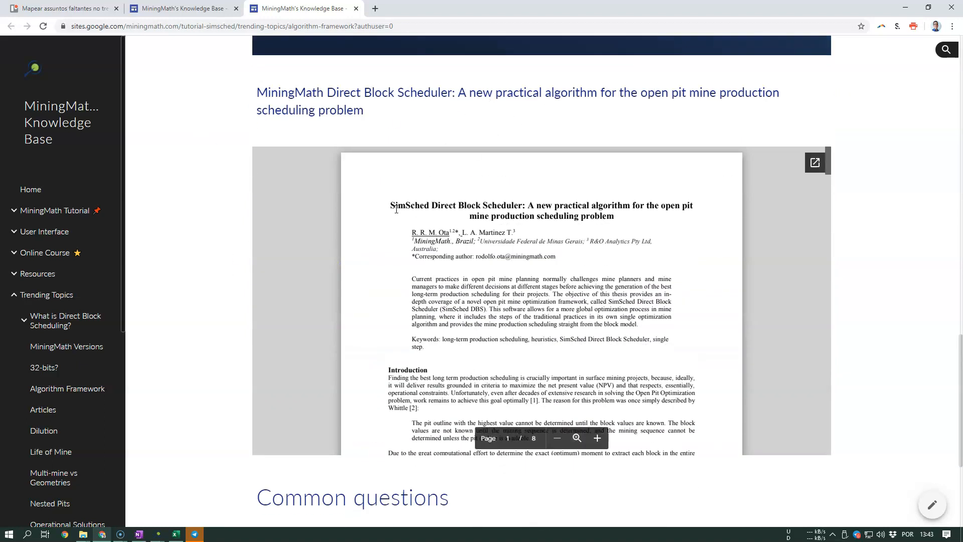
Enlarge the embedded paper and go to Figure 4 on page 5, showing the hierarchy of constraints.
click(598, 438)
click(597, 438)
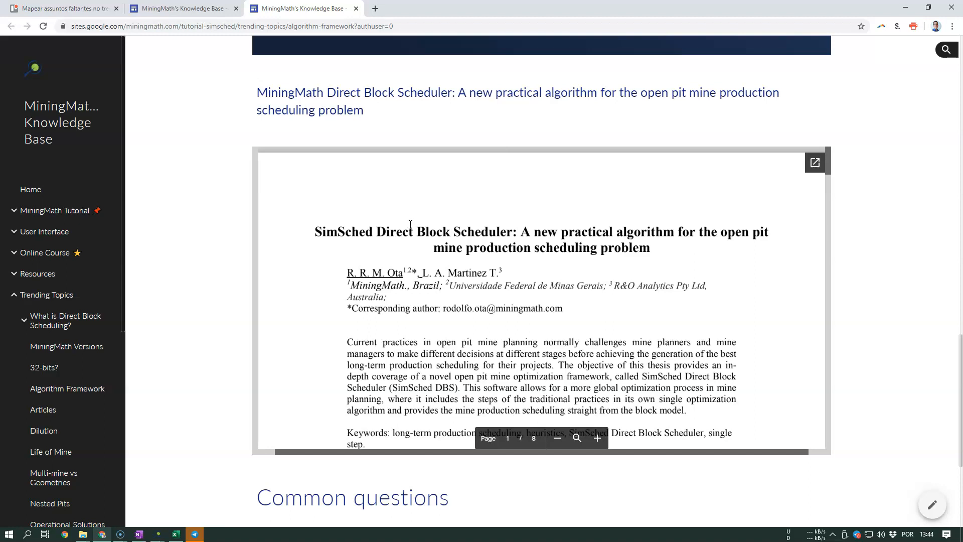
drag(828, 165, 843, 313)
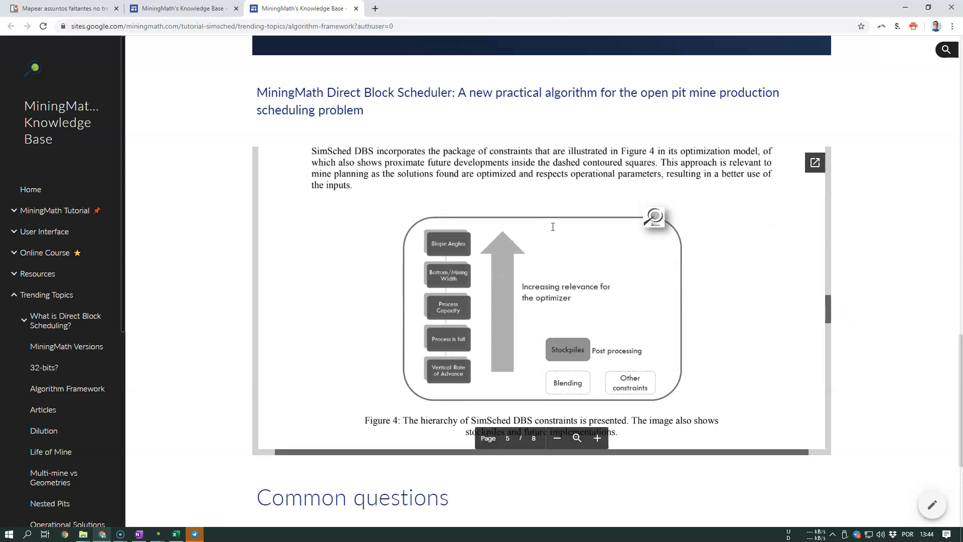